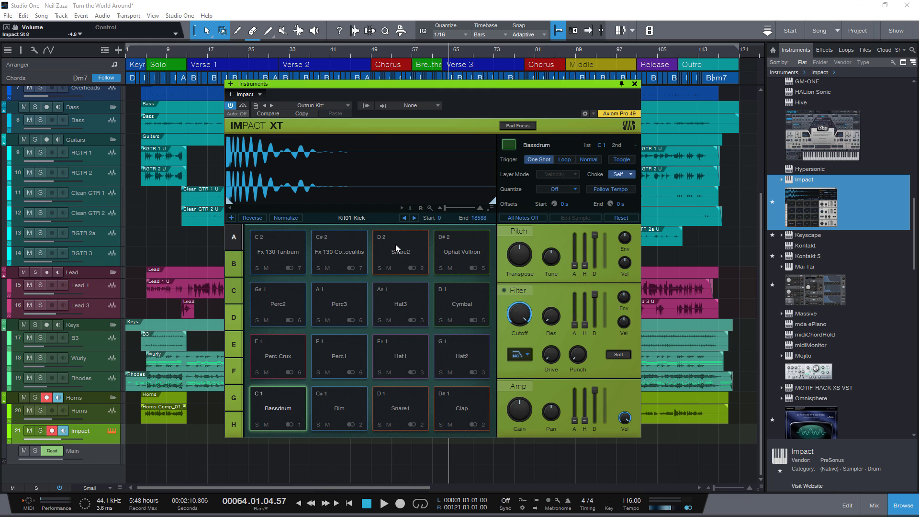
# Step: Audition the pads, then Ctrl-drag the C1 Bassdrum onto the C#1 Rim pad and play it
pyautogui.click(318, 416)
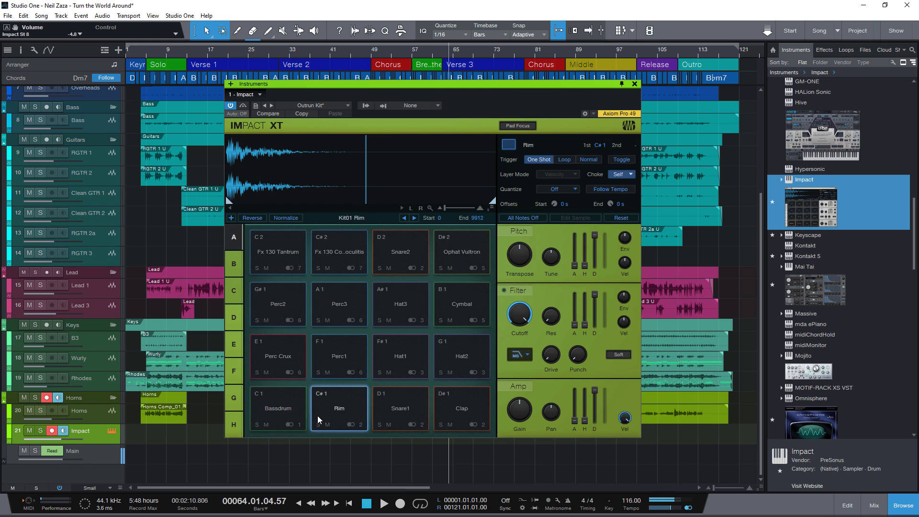
pyautogui.click(290, 364)
pyautogui.click(339, 359)
pyautogui.click(400, 356)
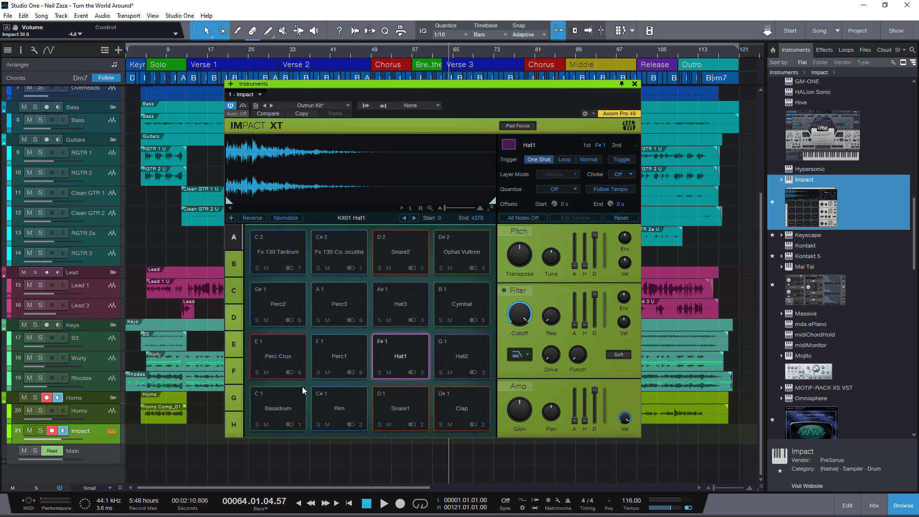
pyautogui.moveTo(291, 400); pyautogui.dragTo(343, 410)
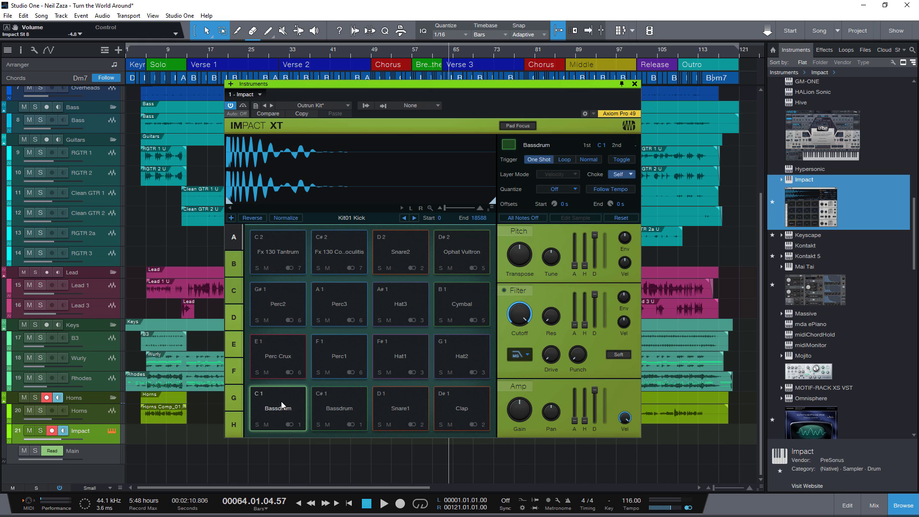
pyautogui.click(340, 408)
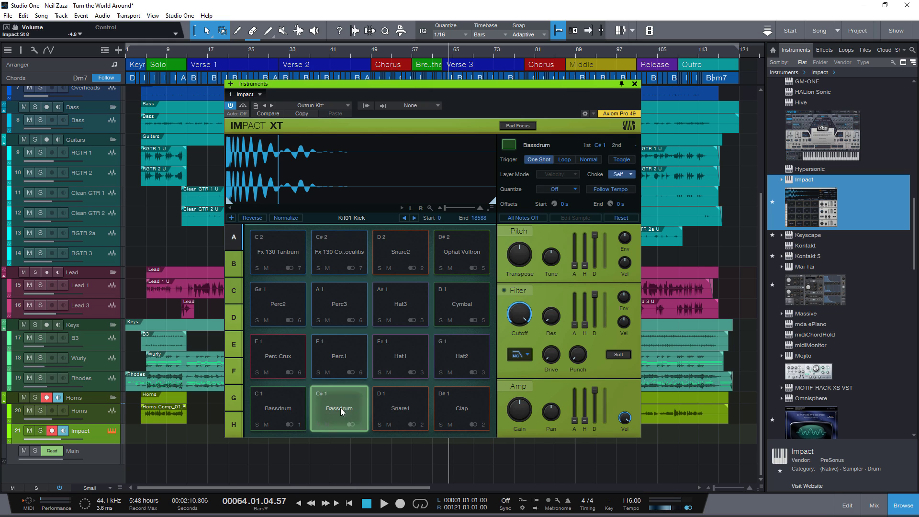
# Step: Enable the C#1 pad's filter and try cutoff values of about 257.6 Hz and 677.7 Hz
pyautogui.click(504, 291)
pyautogui.moveTo(520, 314); pyautogui.dragTo(521, 365)
pyautogui.click(340, 408)
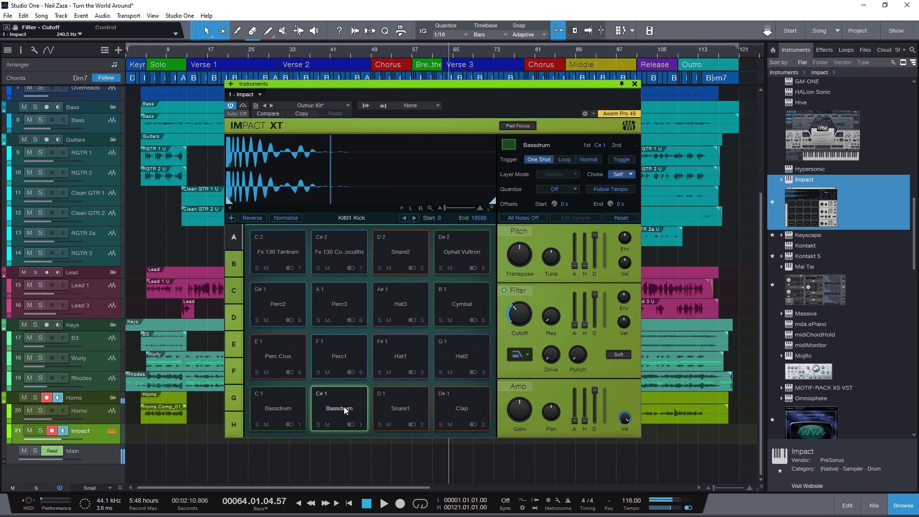
pyautogui.moveTo(520, 315); pyautogui.dragTo(522, 301)
# Step: Tune the C#1 Bassdrum down to -36 cents and compare it with the original C1 kick
pyautogui.moveTo(551, 257); pyautogui.dragTo(552, 264)
pyautogui.click(348, 413)
pyautogui.click(292, 408)
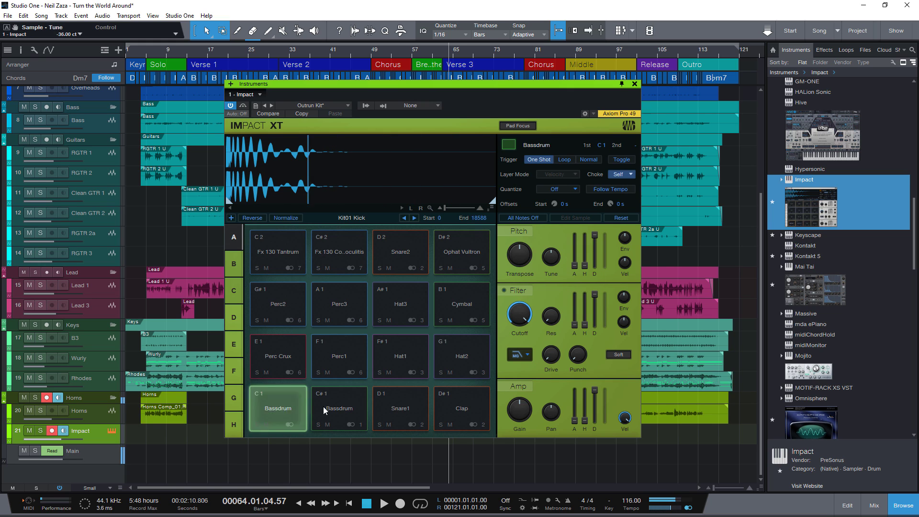
pyautogui.click(337, 410)
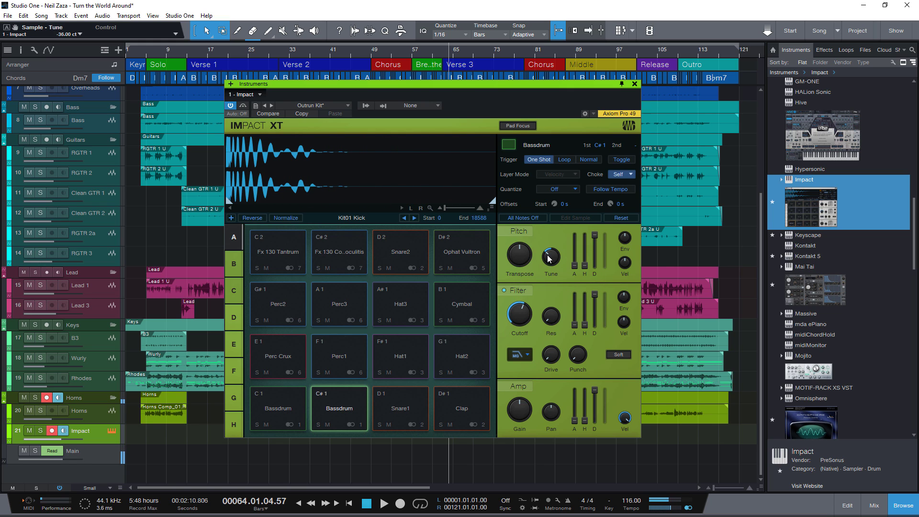
# Step: Raise the filter cutoff to 1.72 kHz and compare the C#1 and C1 kicks again
pyautogui.moveTo(522, 310); pyautogui.dragTo(523, 302)
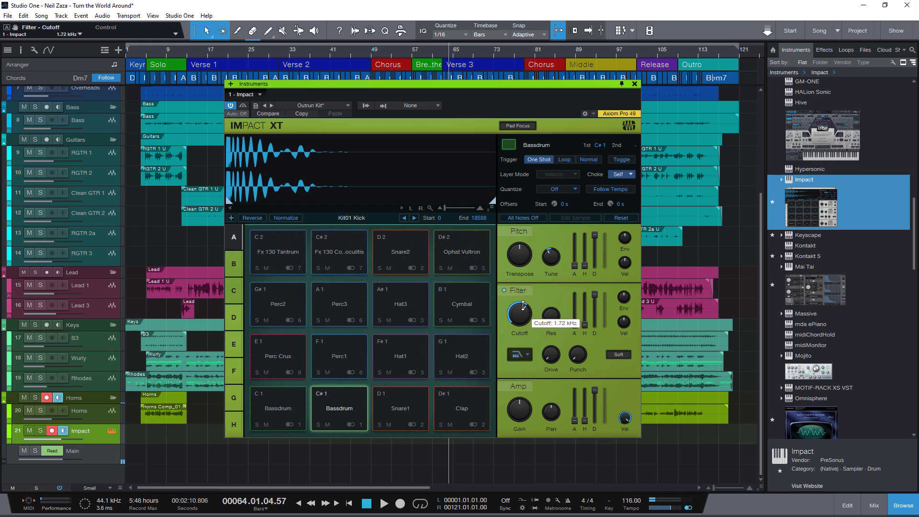
pyautogui.click(337, 415)
pyautogui.click(292, 410)
pyautogui.click(343, 410)
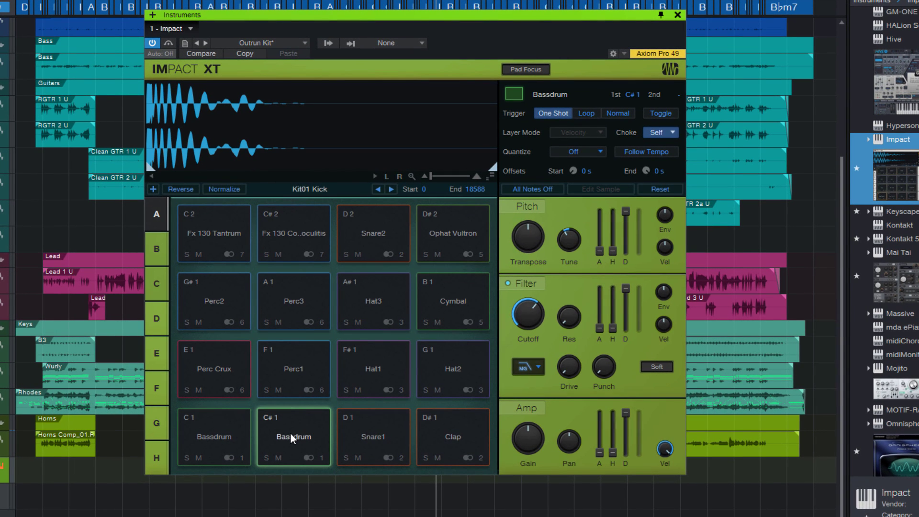
pyautogui.hotkey('ctrl', 'shift')
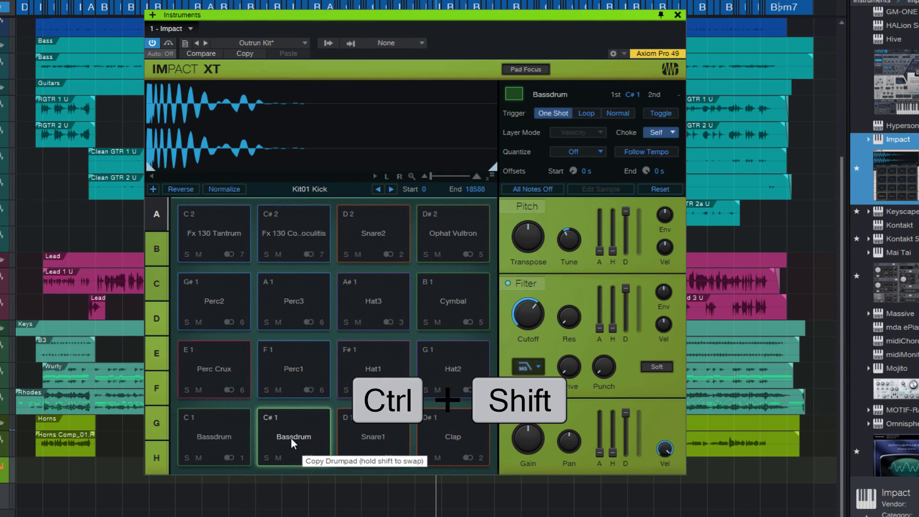
pyautogui.moveTo(291, 437); pyautogui.dragTo(294, 367)
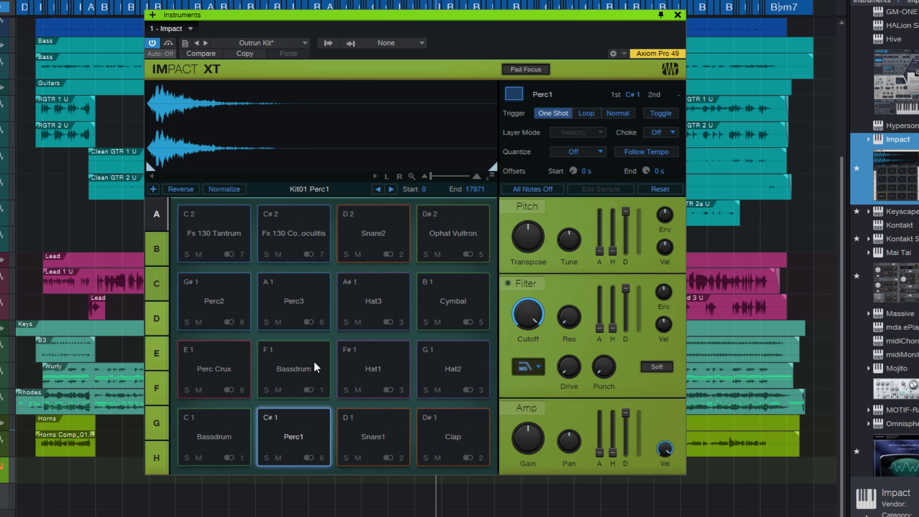
pyautogui.hotkey('ctrl', 'z')
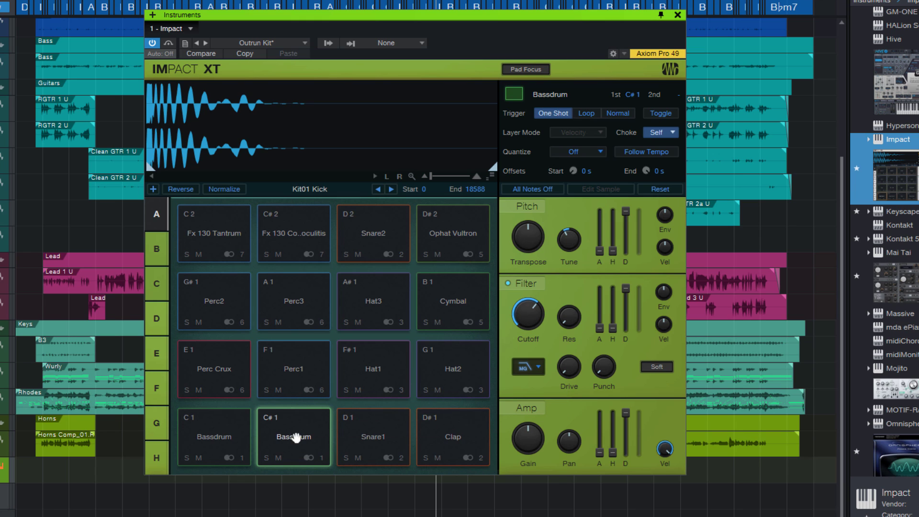
pyautogui.click(208, 435)
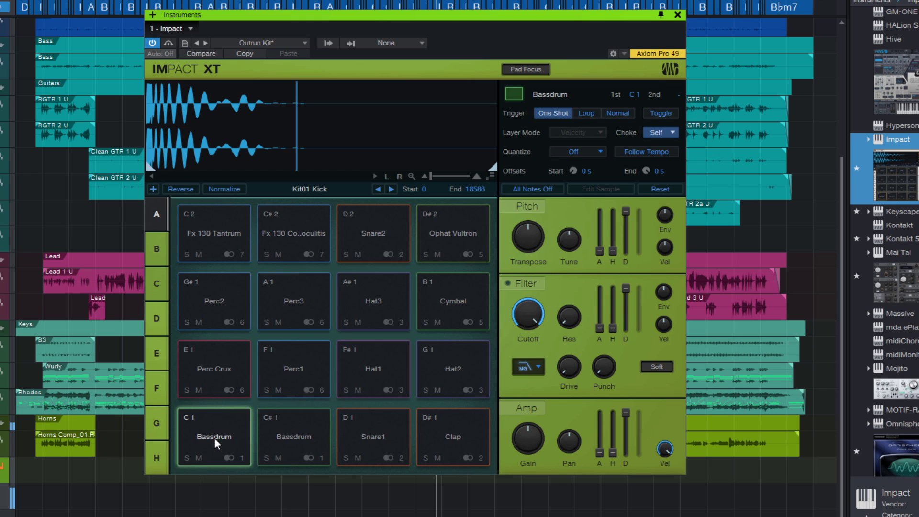
pyautogui.hotkey('ctrl', 'shift')
pyautogui.moveTo(212, 438); pyautogui.dragTo(282, 439)
pyautogui.moveTo(379, 422); pyautogui.dragTo(379, 421)
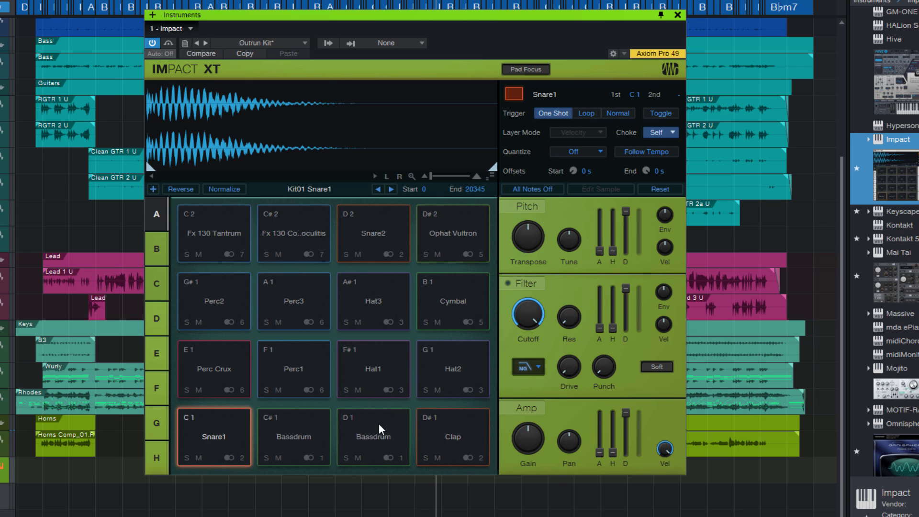
pyautogui.moveTo(211, 433); pyautogui.dragTo(366, 430)
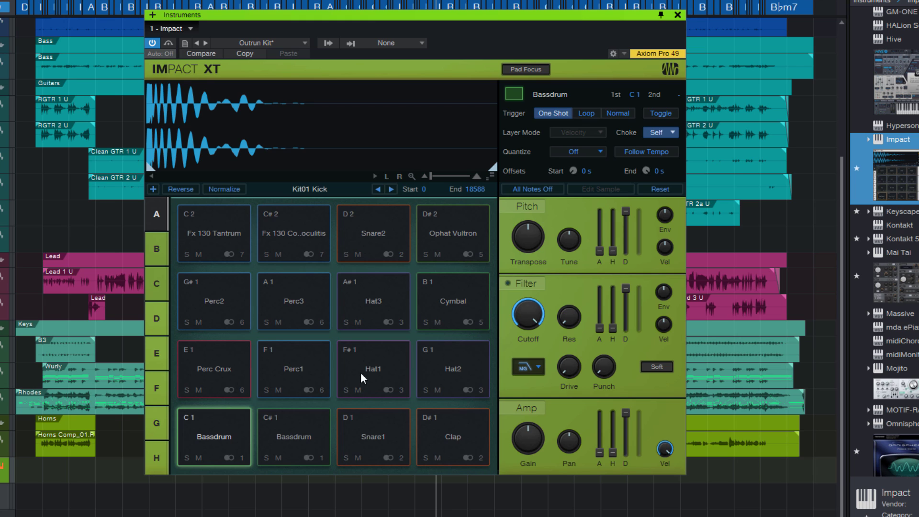
# Step: Copy the Hat3 pad, paste it onto the empty D3 pad in bank B, and audition it
pyautogui.click(373, 310)
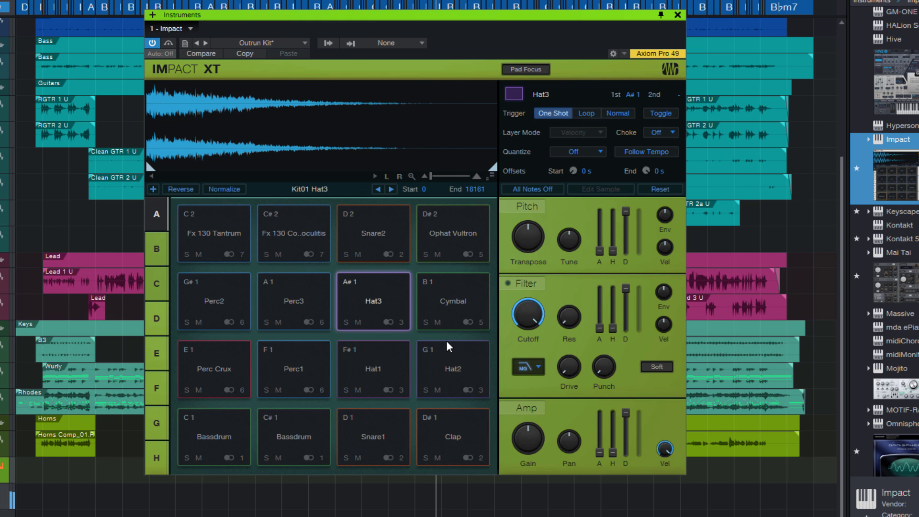
pyautogui.rightClick(371, 305)
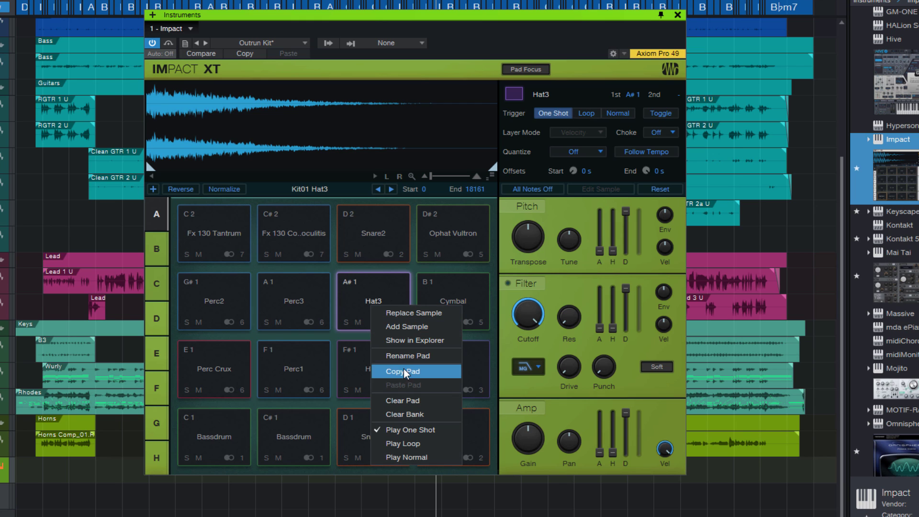
pyautogui.click(424, 373)
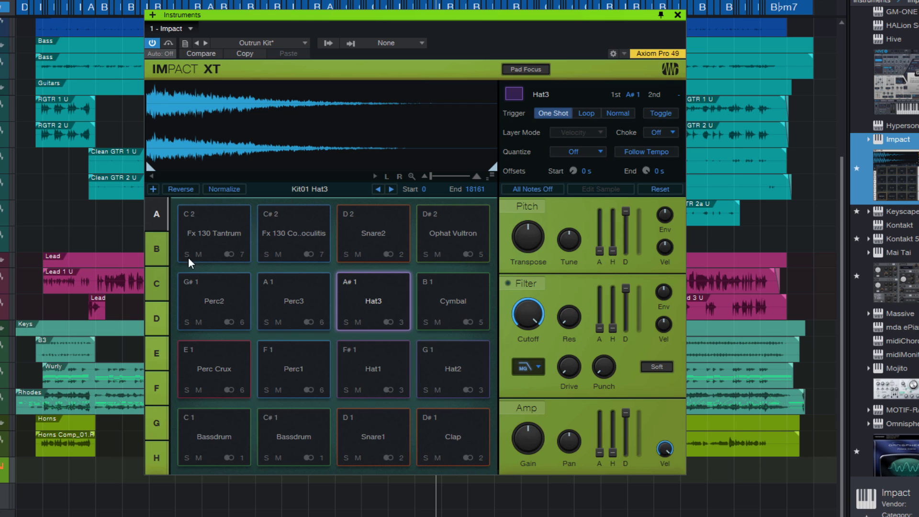
pyautogui.click(157, 249)
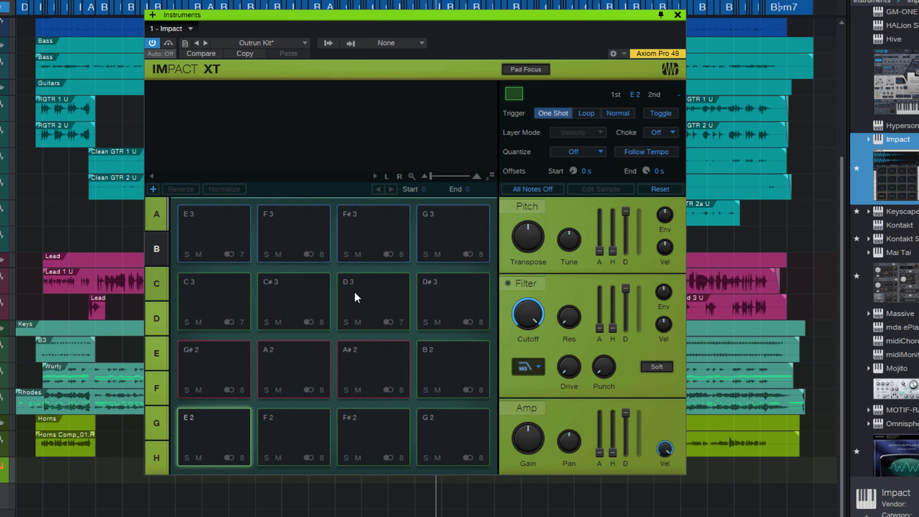
pyautogui.rightClick(367, 300)
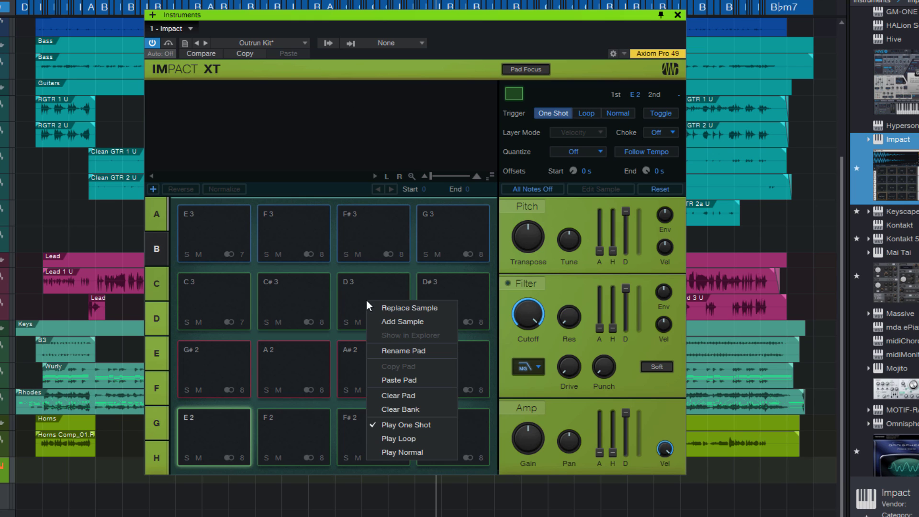
pyautogui.click(390, 378)
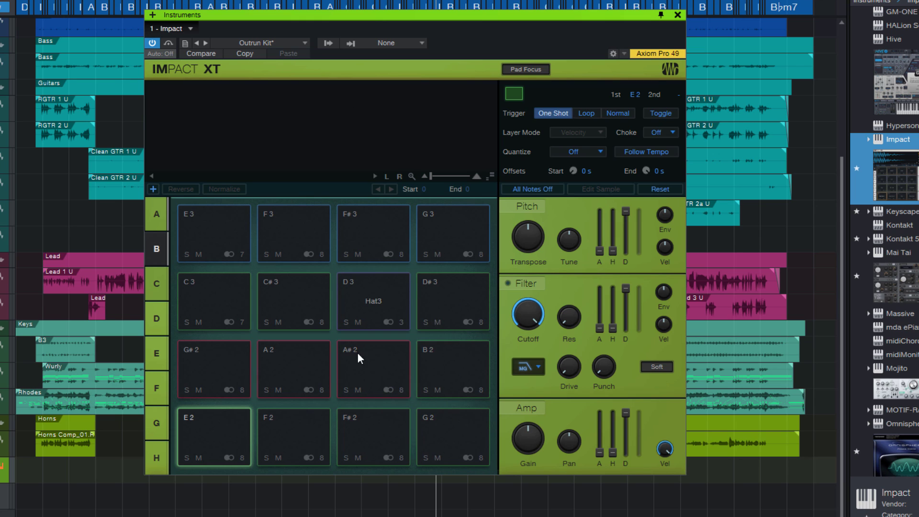
pyautogui.click(380, 291)
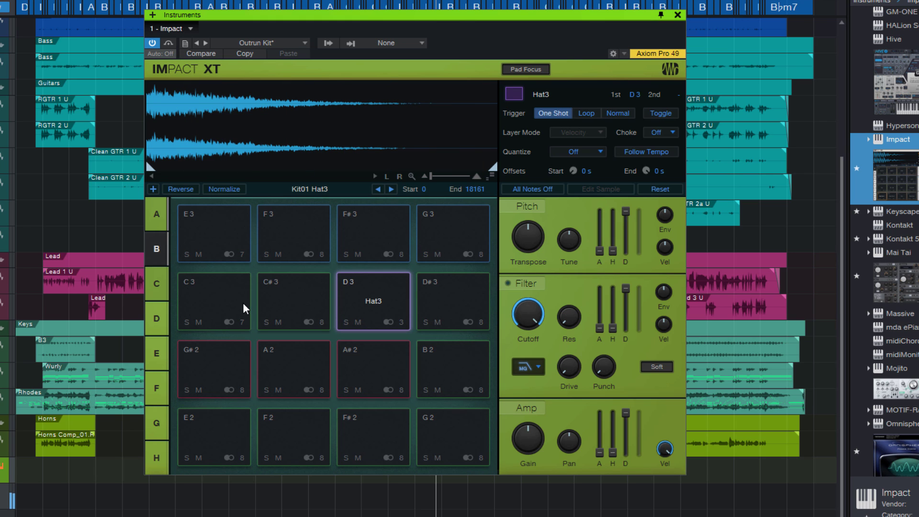
# Step: Switch back to bank A and drag Impact from the Instruments browser into the song as Impact 2
pyautogui.click(158, 211)
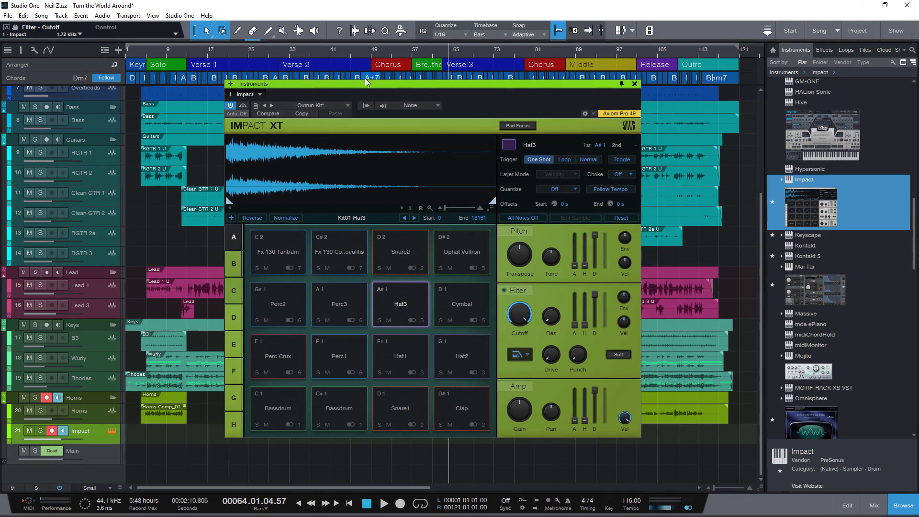
pyautogui.moveTo(366, 83); pyautogui.dragTo(464, 86)
pyautogui.moveTo(771, 181); pyautogui.dragTo(110, 449)
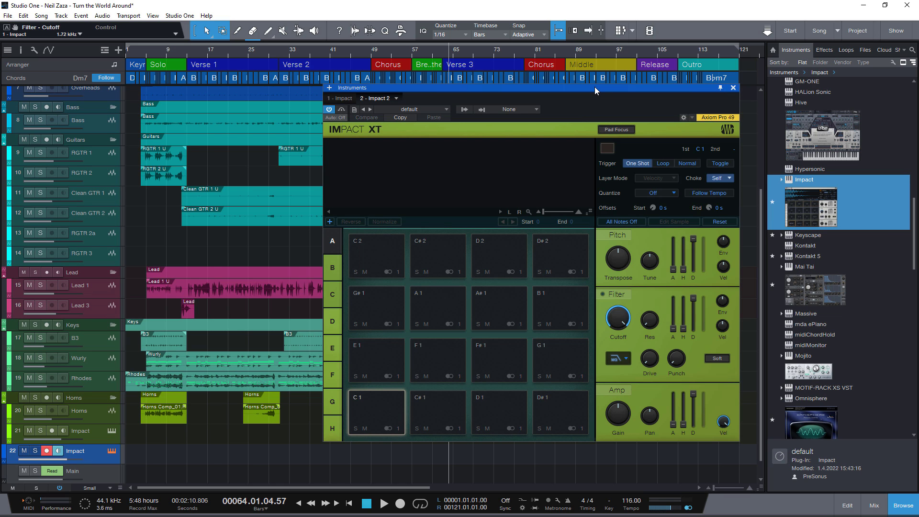
# Step: Drag the empty Impact XT window to the top-left corner of the screen
pyautogui.moveTo(596, 87); pyautogui.dragTo(398, 88)
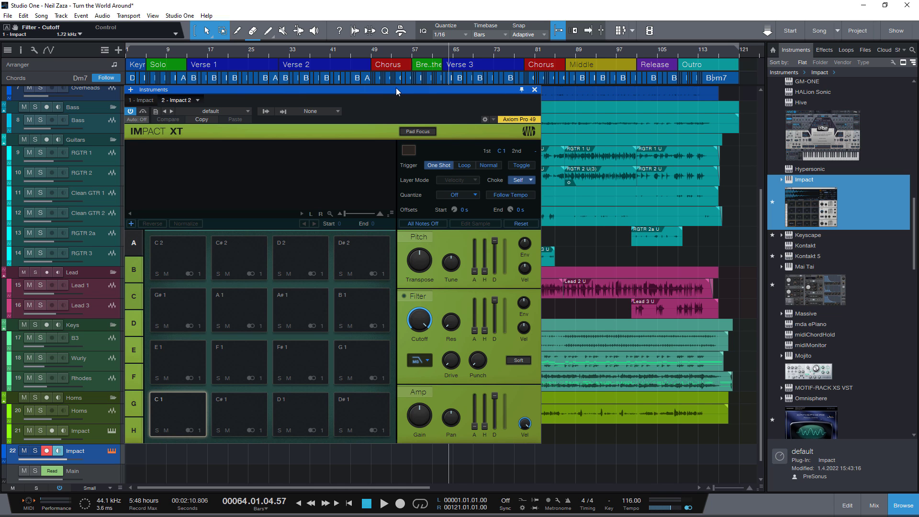
pyautogui.moveTo(392, 88); pyautogui.dragTo(288, 39)
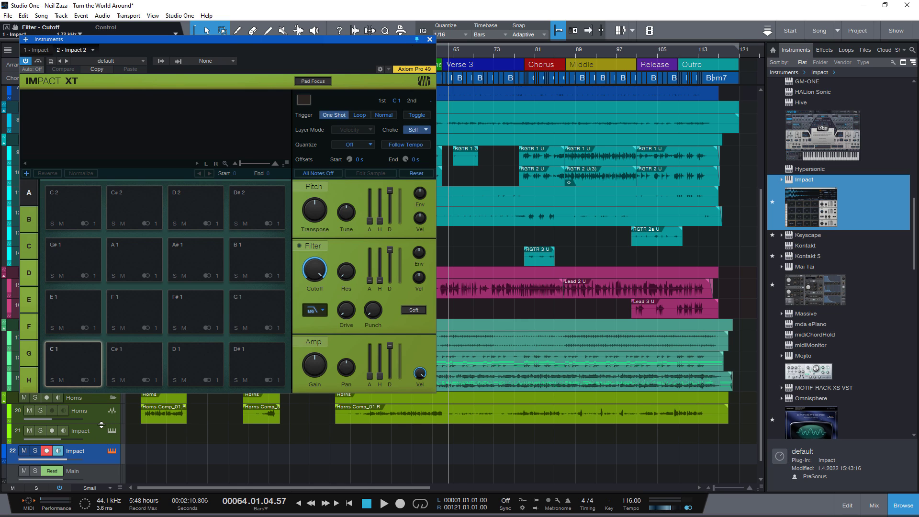
# Step: Open track 21's Outrun Kit Impact and place it to the right of the empty Impact
pyautogui.click(113, 431)
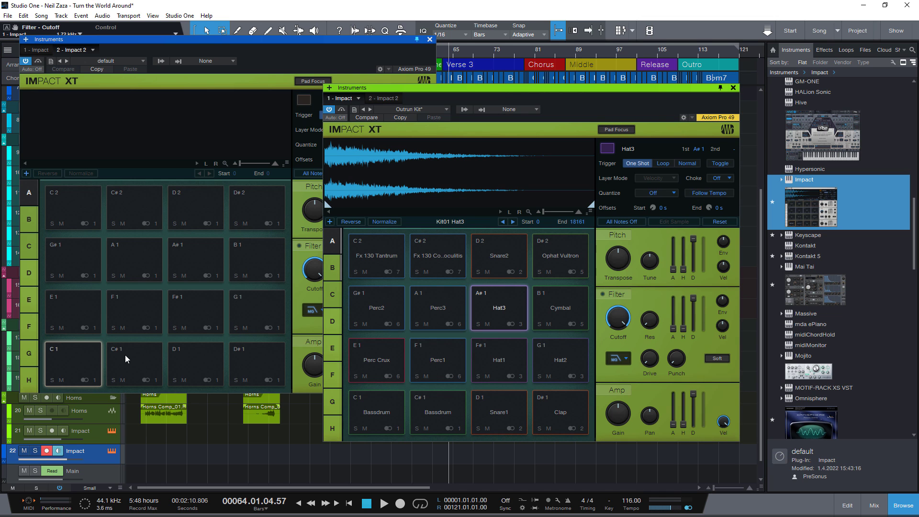
pyautogui.moveTo(370, 88); pyautogui.dragTo(471, 79)
pyautogui.moveTo(387, 42); pyautogui.dragTo(386, 88)
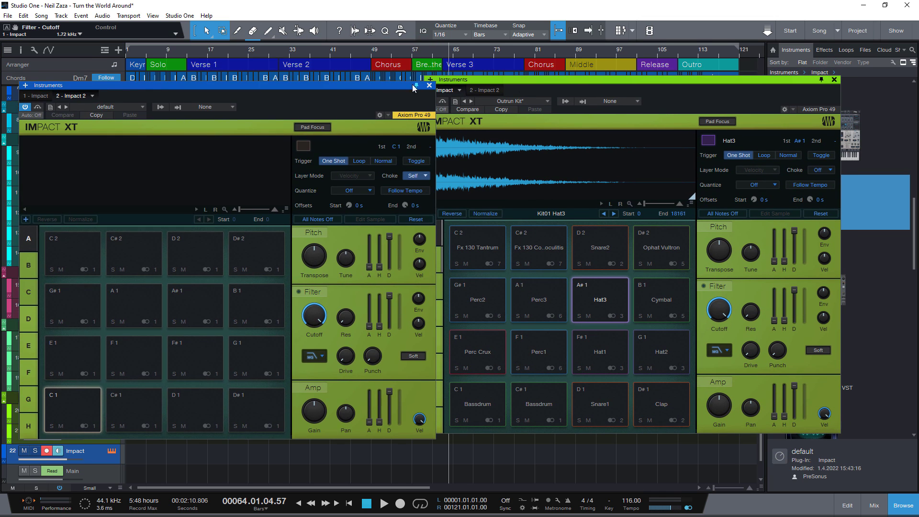
pyautogui.moveTo(537, 78); pyautogui.dragTo(566, 85)
# Step: Copy Hat1 to A#1, Bassdrum to C1 and Snare1 to D1 in the new kit
pyautogui.moveTo(641, 353); pyautogui.dragTo(183, 309)
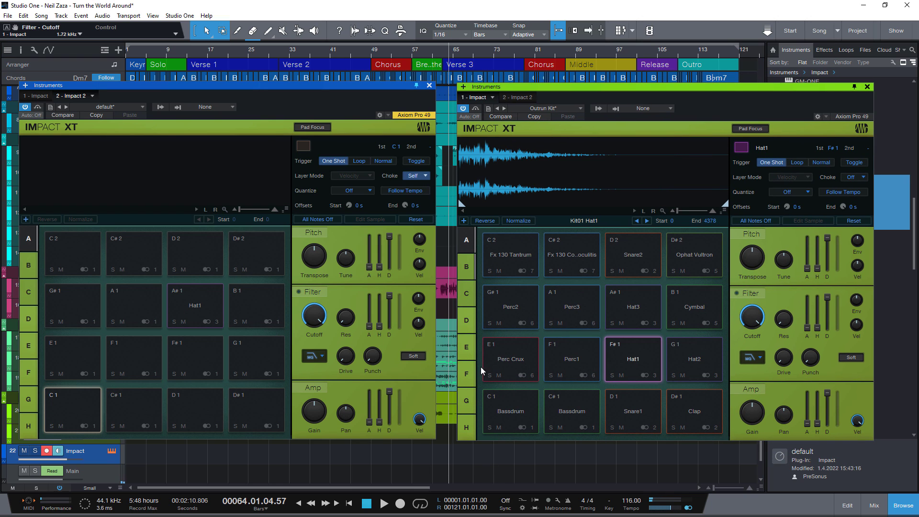
pyautogui.moveTo(522, 410); pyautogui.dragTo(73, 408)
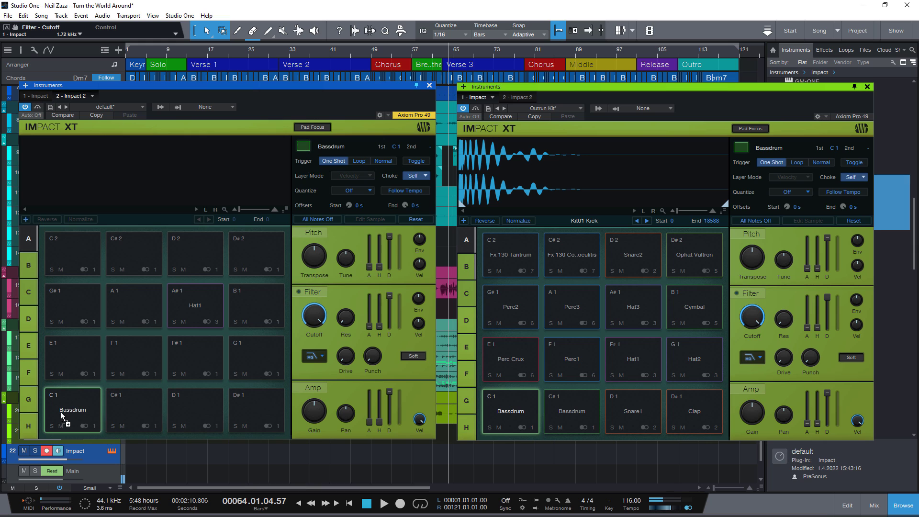
pyautogui.moveTo(631, 413); pyautogui.dragTo(194, 408)
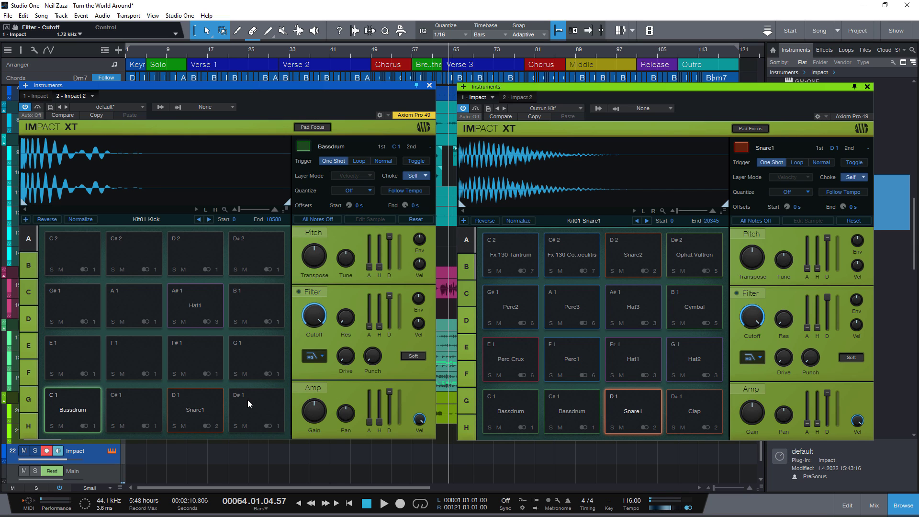
# Step: Load the Modular Kit in the source Impact and copy Hats Disc to C#1 and Crash Splash to B1
pyautogui.click(543, 107)
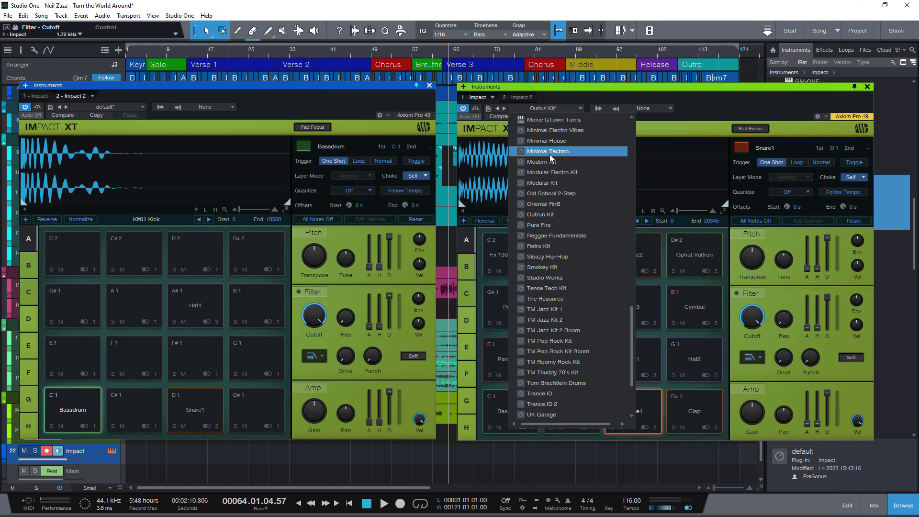
pyautogui.click(548, 188)
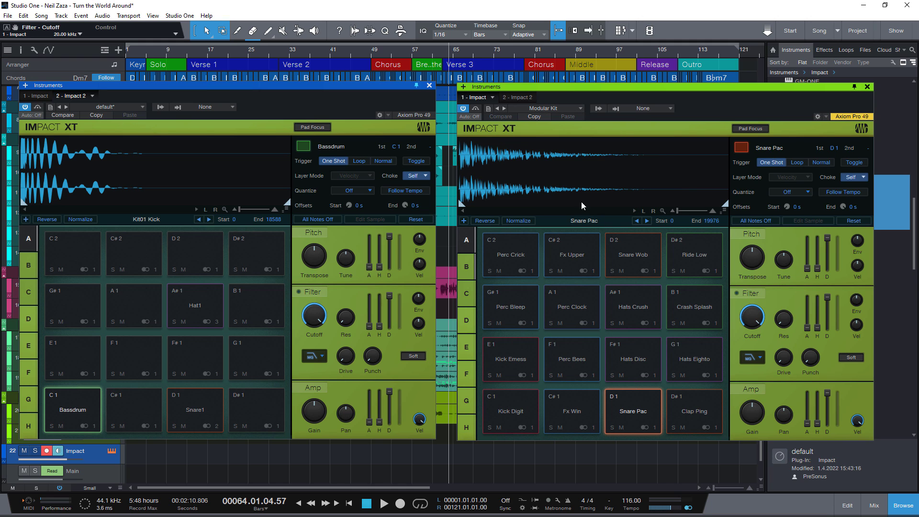
pyautogui.click(570, 359)
pyautogui.click(581, 308)
pyautogui.click(643, 357)
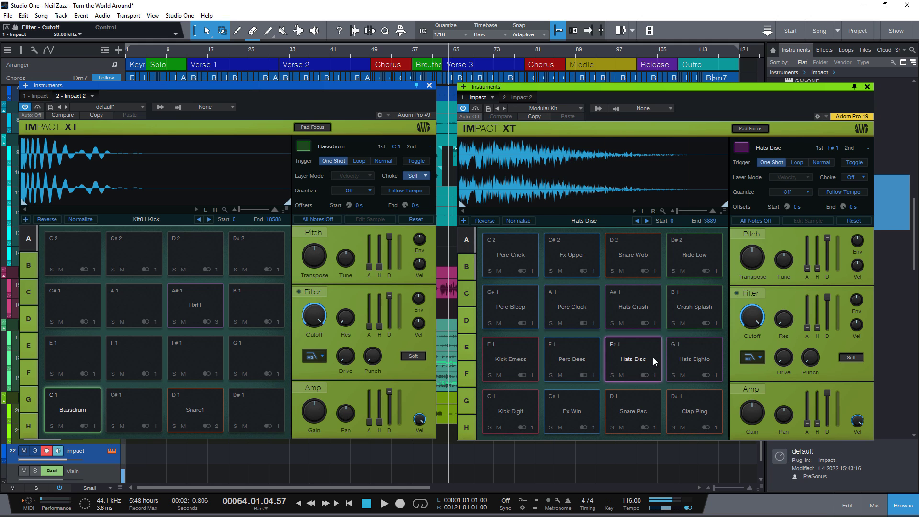
pyautogui.click(350, 329)
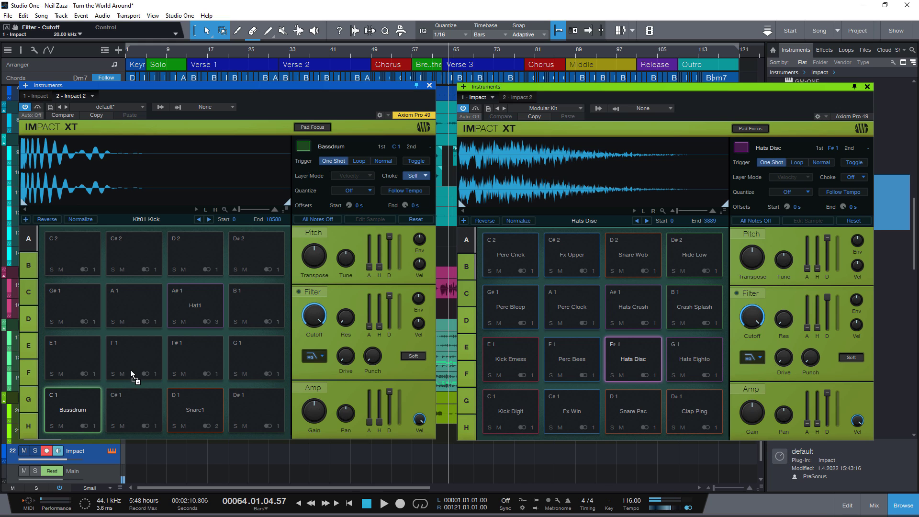
pyautogui.click(712, 307)
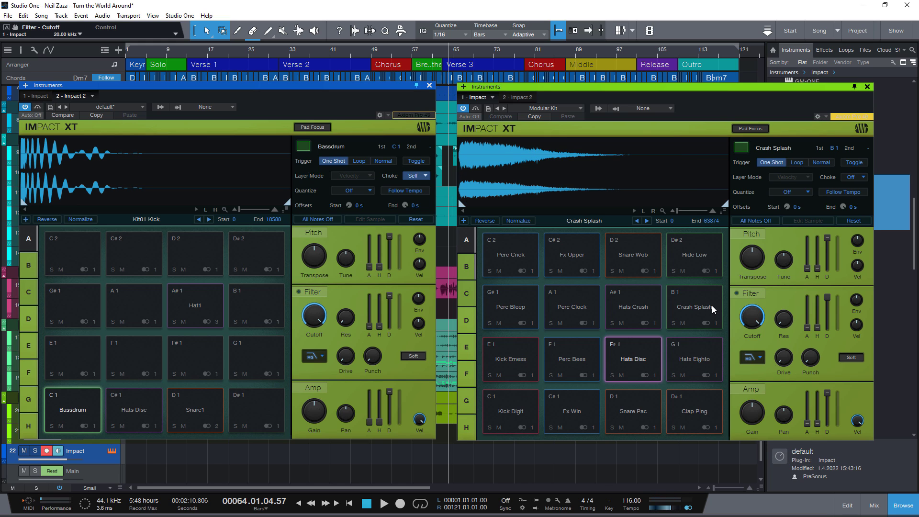
pyautogui.moveTo(624, 307); pyautogui.dragTo(253, 311)
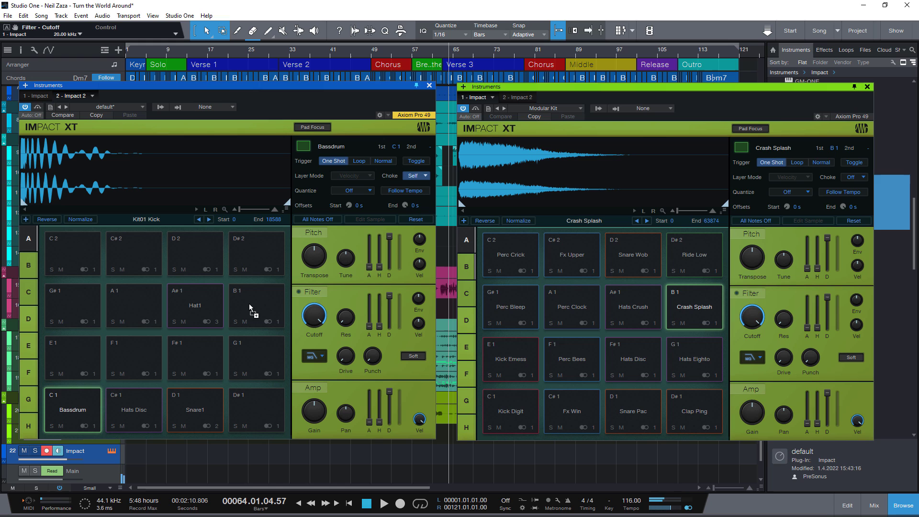
# Step: Load the Retro Kit and copy Perc3 to G1 and Rim to F#1 in the new kit
pyautogui.click(547, 109)
pyautogui.click(548, 246)
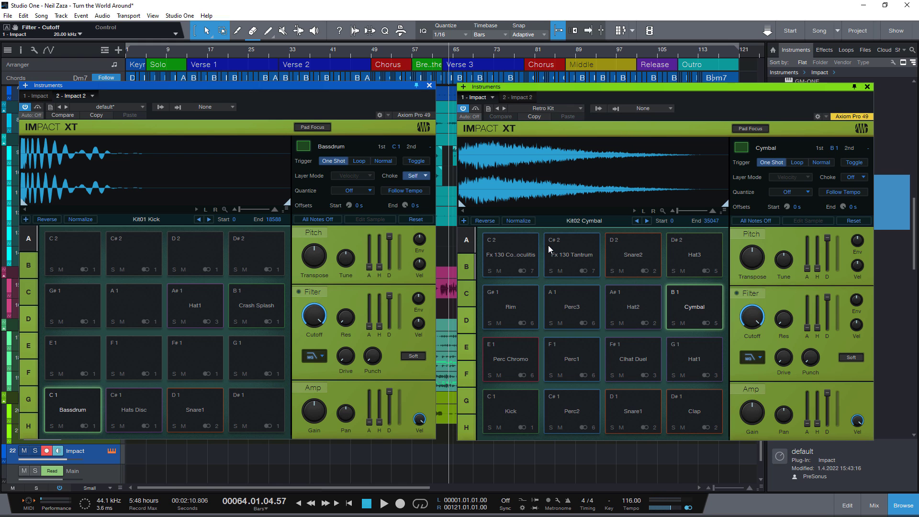
pyautogui.moveTo(577, 313); pyautogui.dragTo(264, 367)
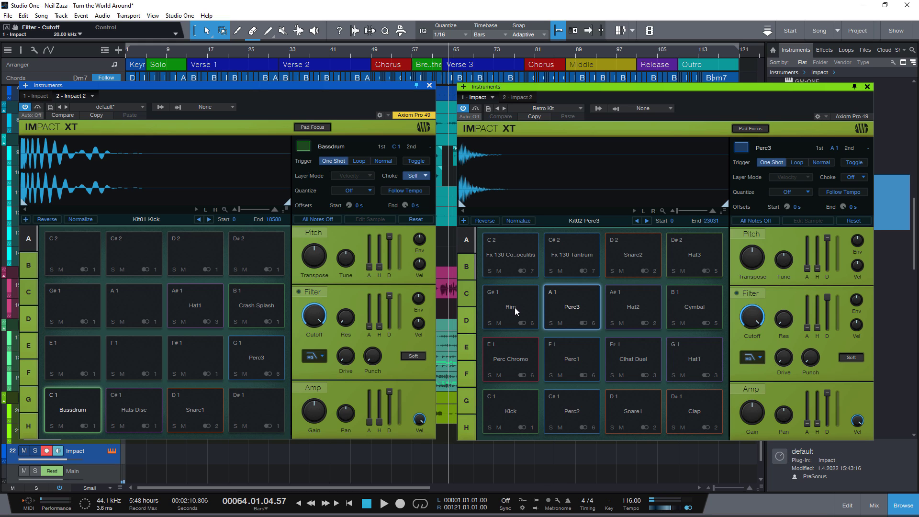
pyautogui.moveTo(515, 308); pyautogui.dragTo(198, 360)
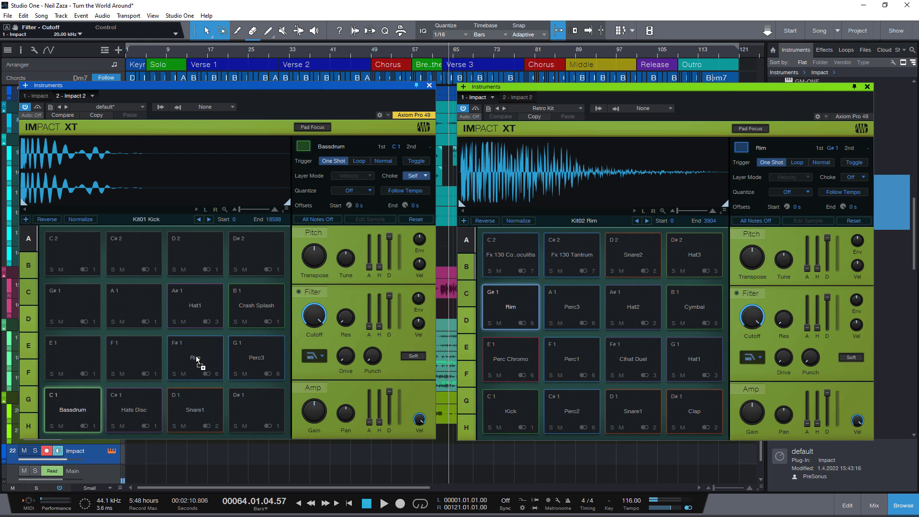
# Step: Audition the new kit's Bassdrum, Hats Disc and Snare1 pads, then close the source Impact
pyautogui.click(90, 412)
pyautogui.click(146, 414)
pyautogui.click(195, 411)
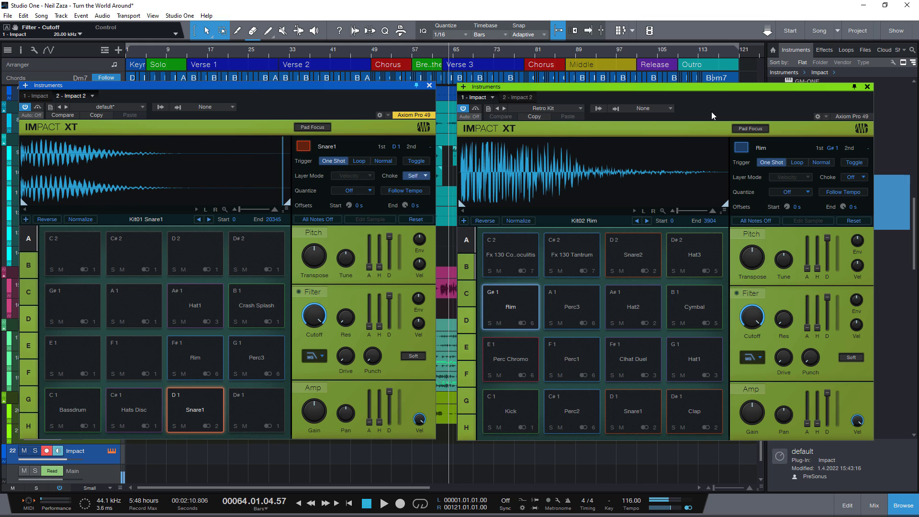
pyautogui.click(867, 87)
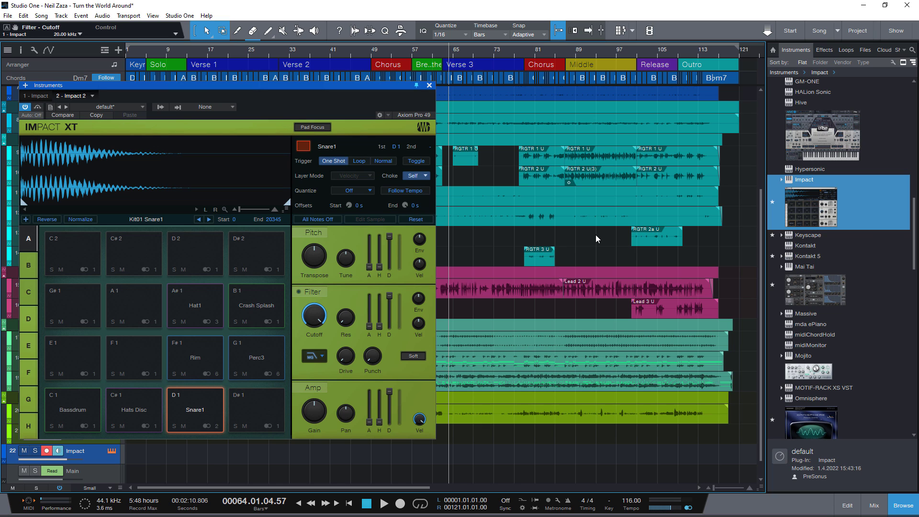
# Step: Drag the RGTR 2 U(3) clip onto pad A1 and RGTR 1 U onto pad D2, then audition A1
pyautogui.moveTo(618, 177); pyautogui.dragTo(130, 309)
pyautogui.moveTo(202, 259); pyautogui.dragTo(203, 260)
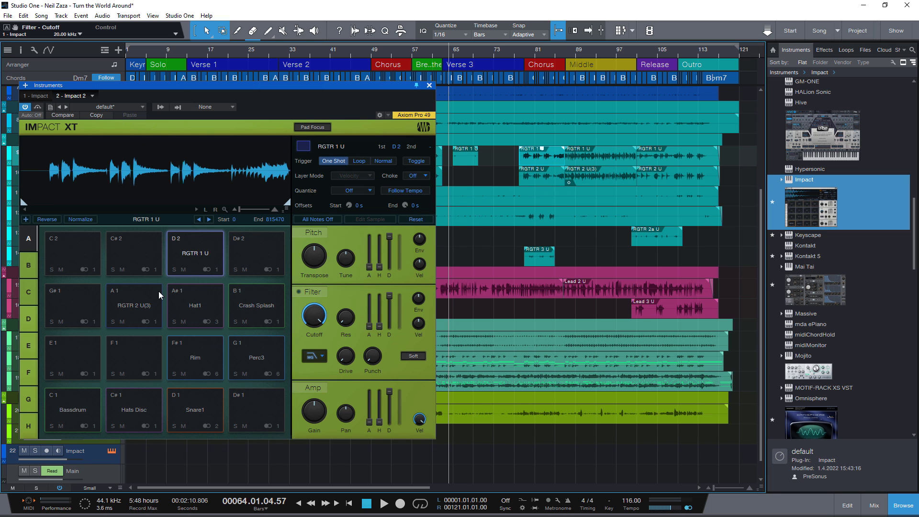
pyautogui.click(127, 304)
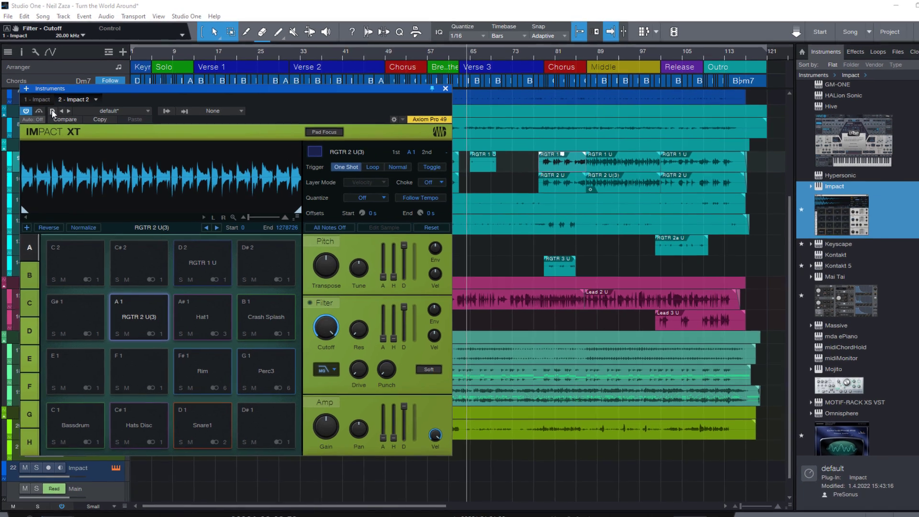
# Step: Use Store Preset... to save the new kit under the name 'My Custom Drumkit'
pyautogui.click(50, 107)
pyautogui.click(60, 117)
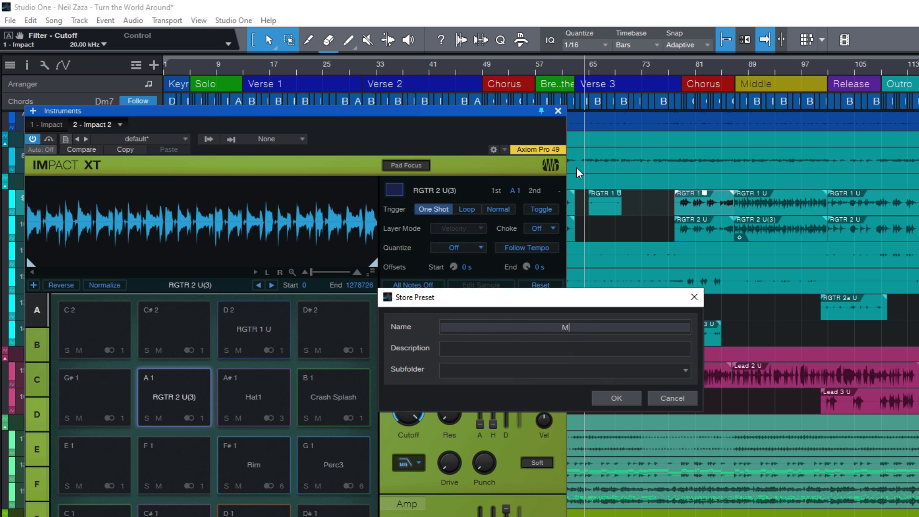
pyautogui.write('My Custom Drumkit')
pyautogui.press('Return')
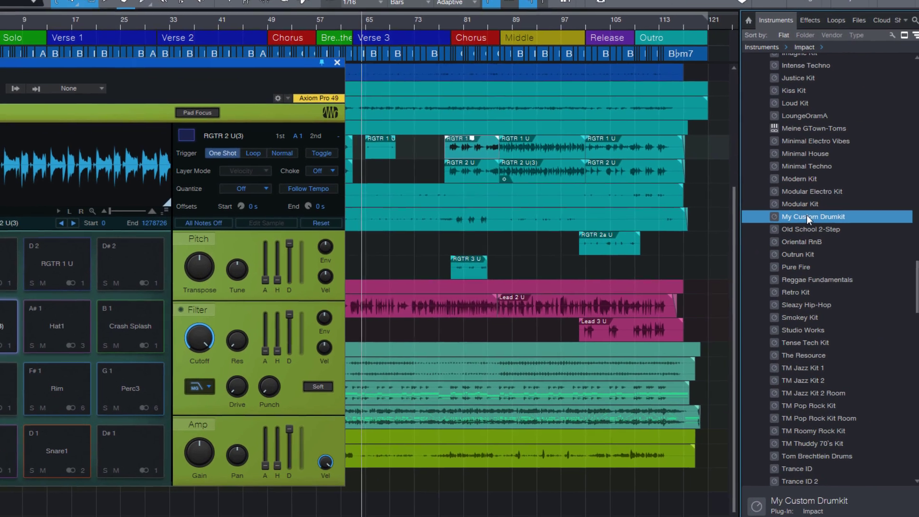